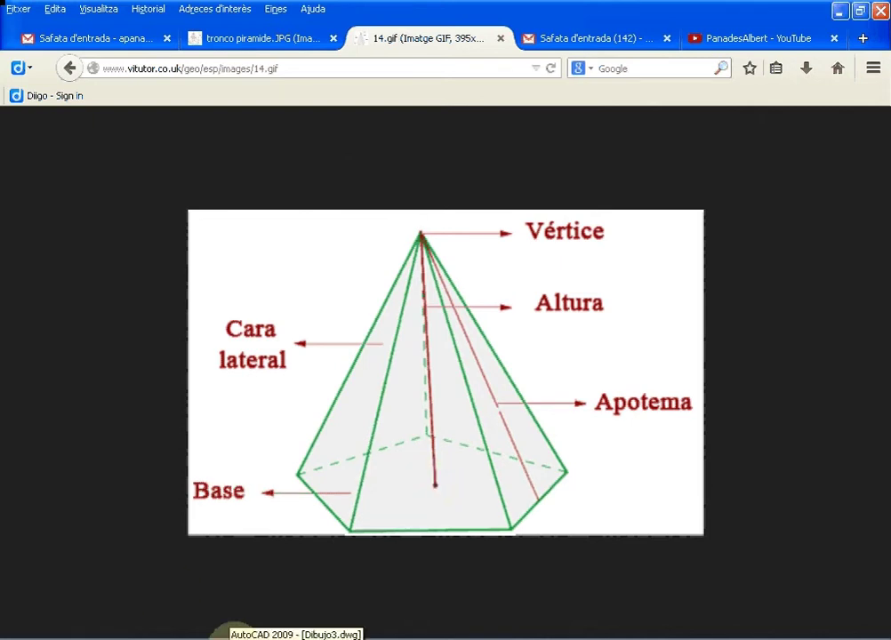
Switch from the Firefox pyramid diagram to the Dibujo3.dwg drawing in AutoCAD 2009
left_click(226, 633)
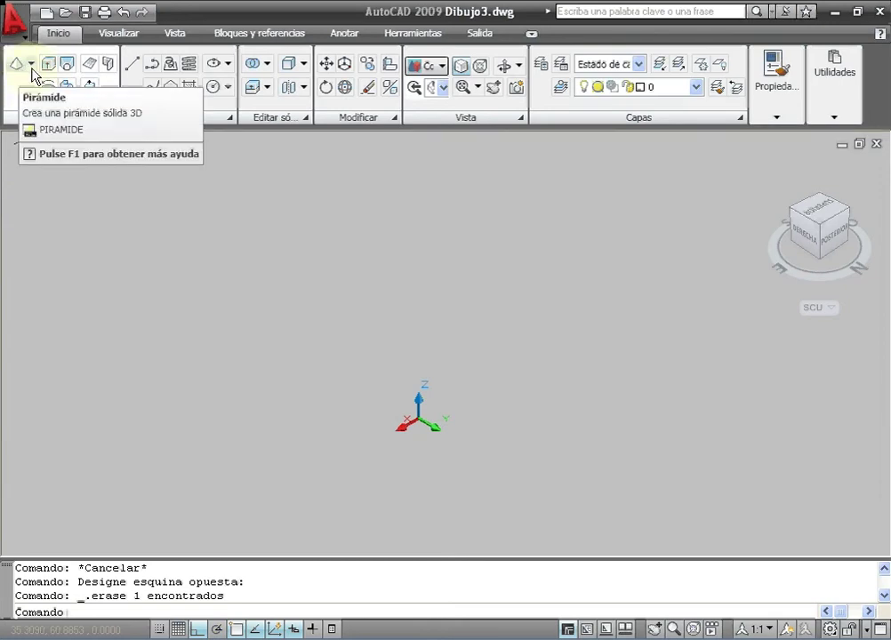
Start the Pirámide command from the Modelado 3D solids dropdown
left_click(31, 65)
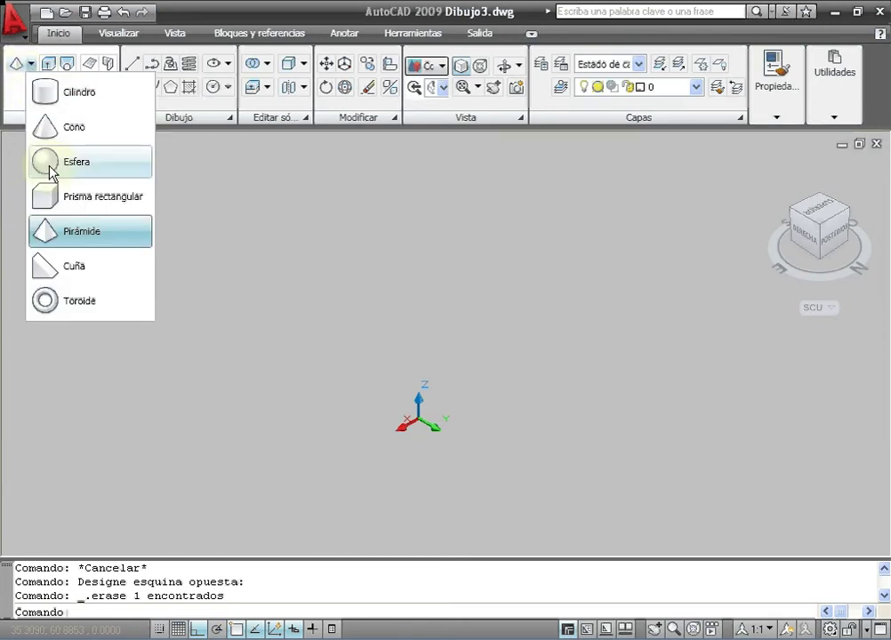
left_click(130, 239)
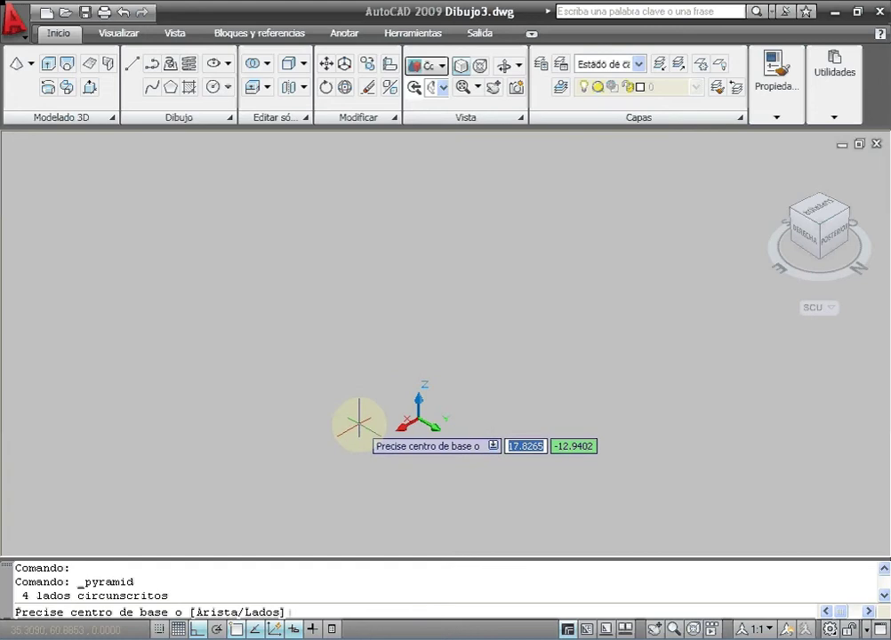
Enter 0,0 as the pyramid's base centre point
type("0")
key("Tab")
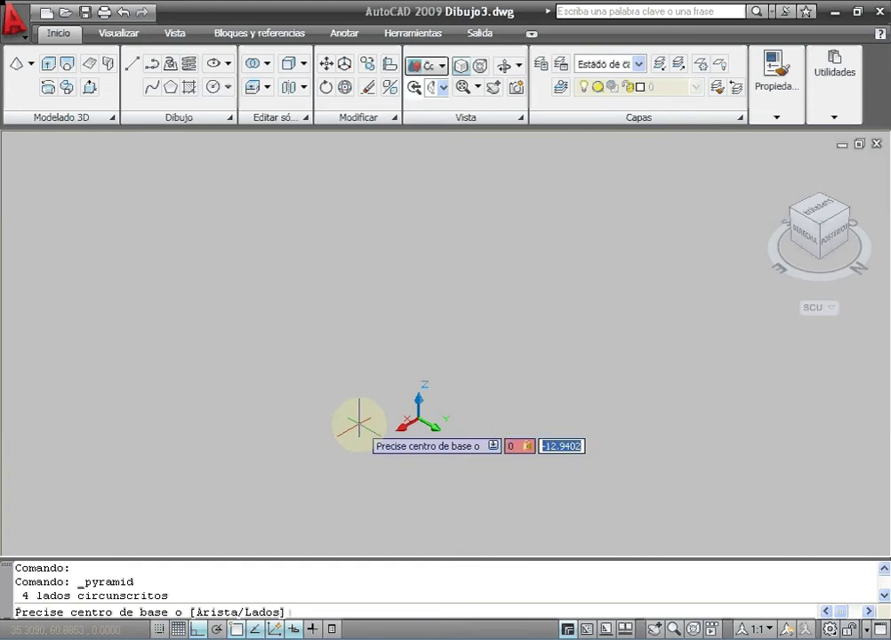
type("0")
key("Return")
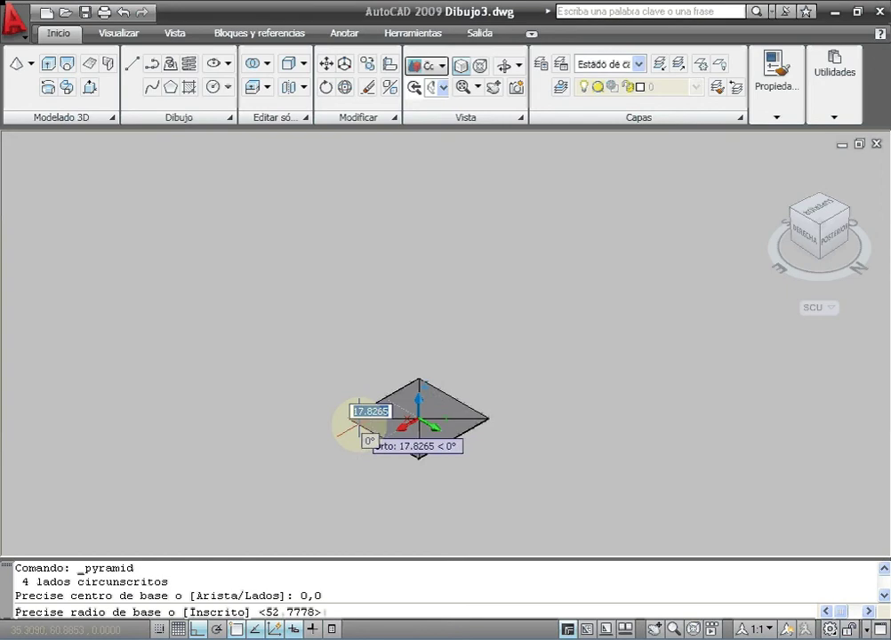
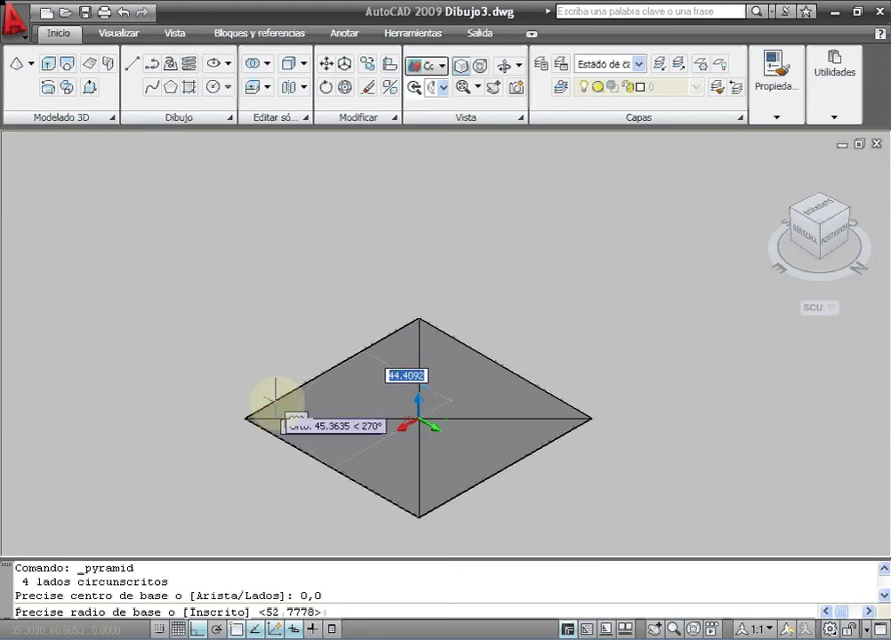
Give the square pyramid a base radius of 50 and a height of 100, then frame it in view
type("50")
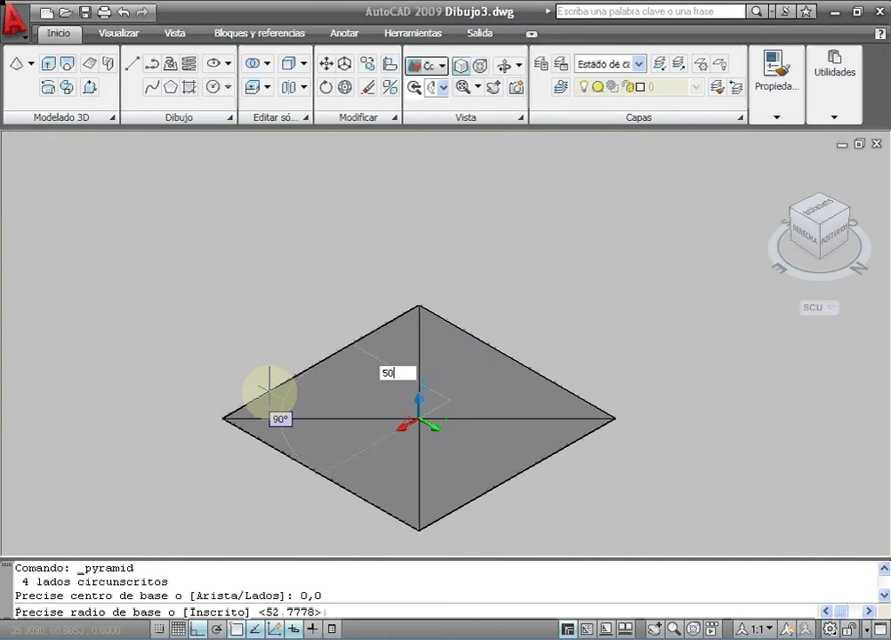
key("Return")
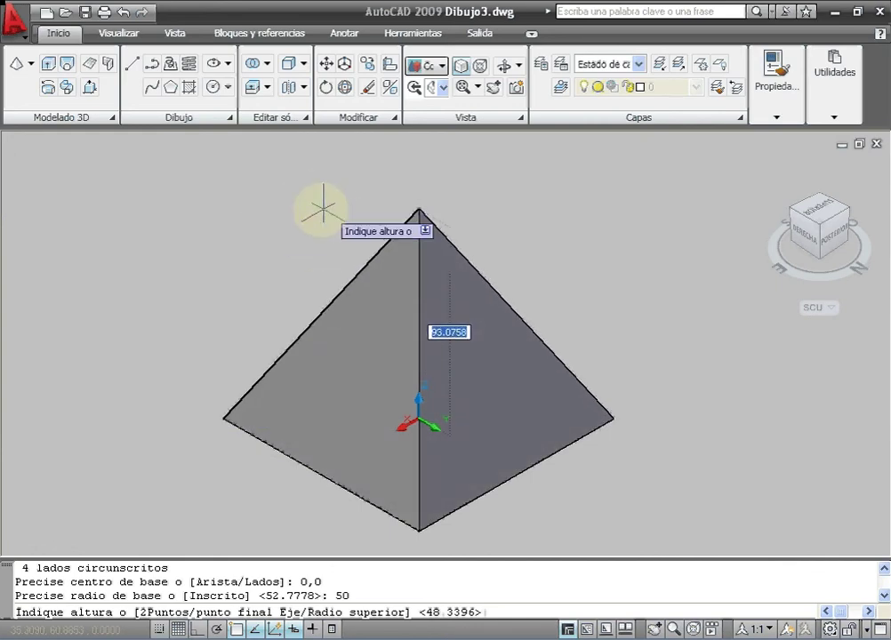
type("100")
key("Return")
scroll(203, 348, "down", 3)
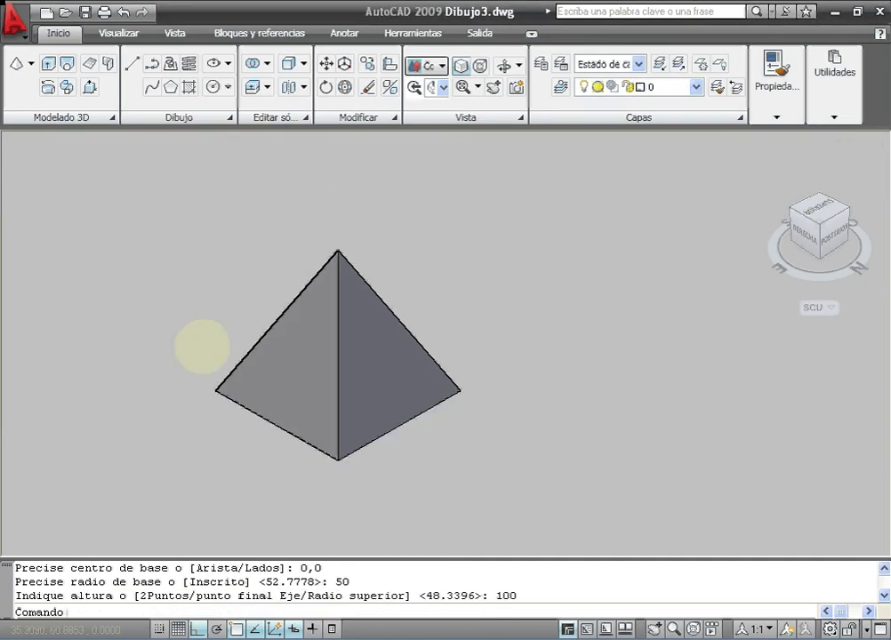
scroll(222, 373, "down", 1)
scroll(254, 382, "up", 4)
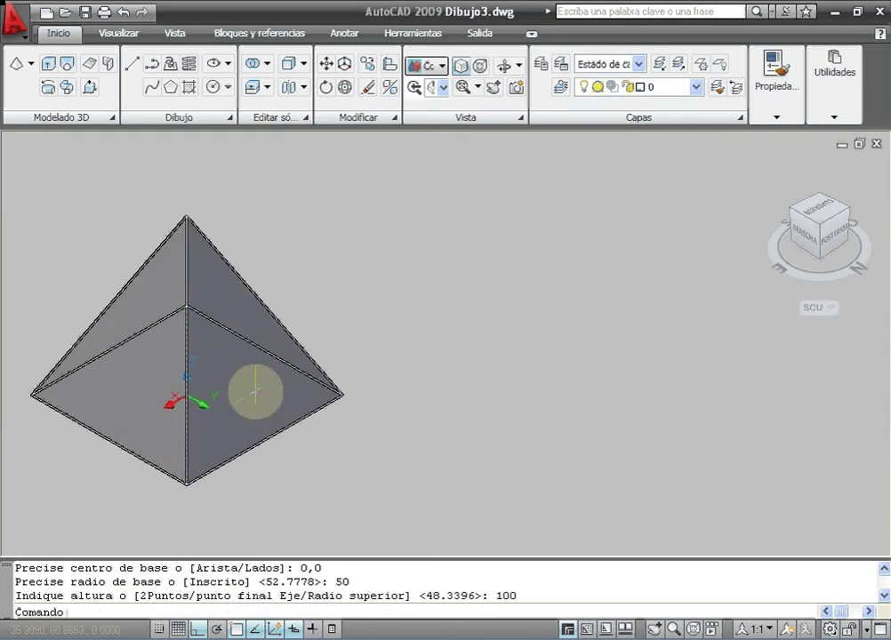
middle_click_drag(184, 408, 294, 424)
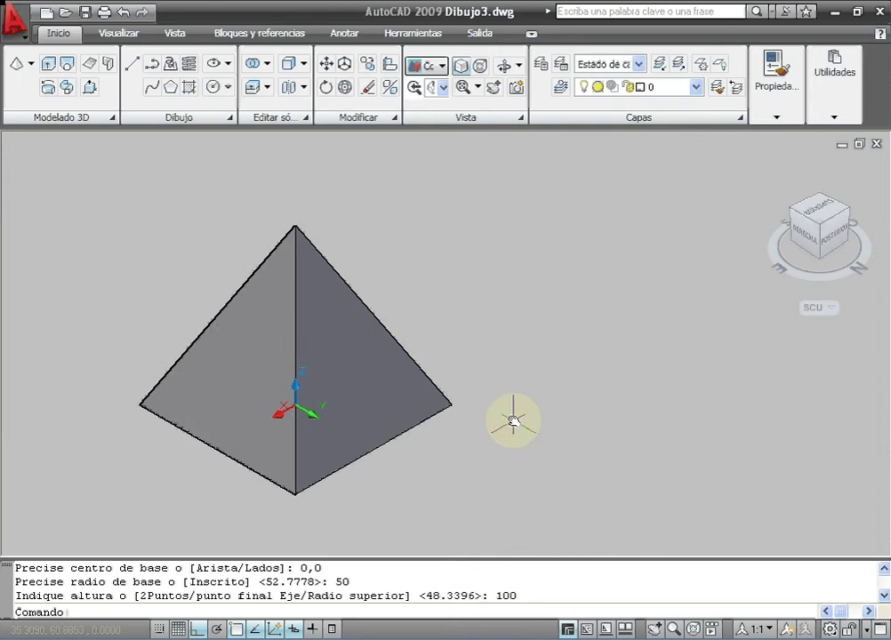
scroll(455, 428, "down", 1)
scroll(573, 424, "up", 1)
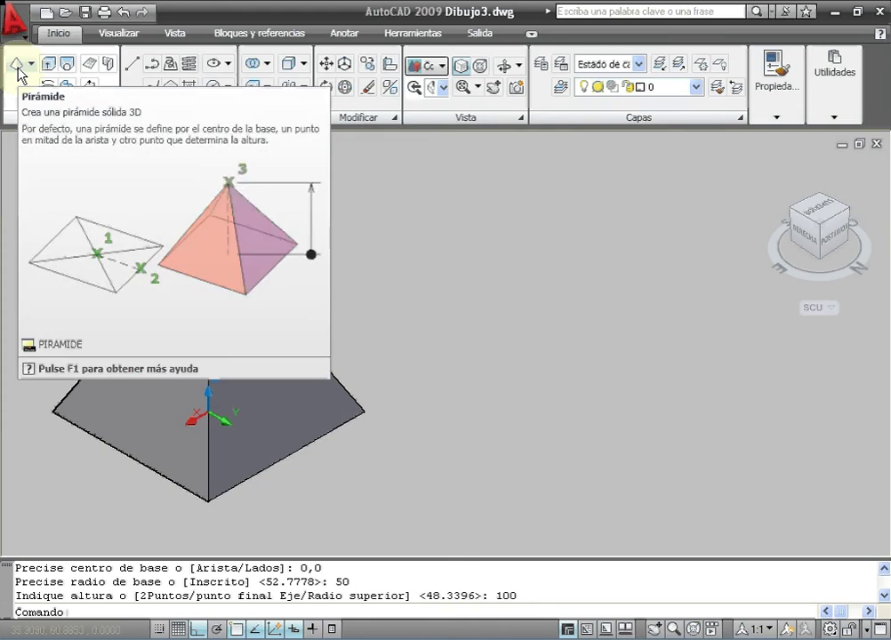
Start a new pyramid with a five-sided base defined by an edge
left_click(16, 64)
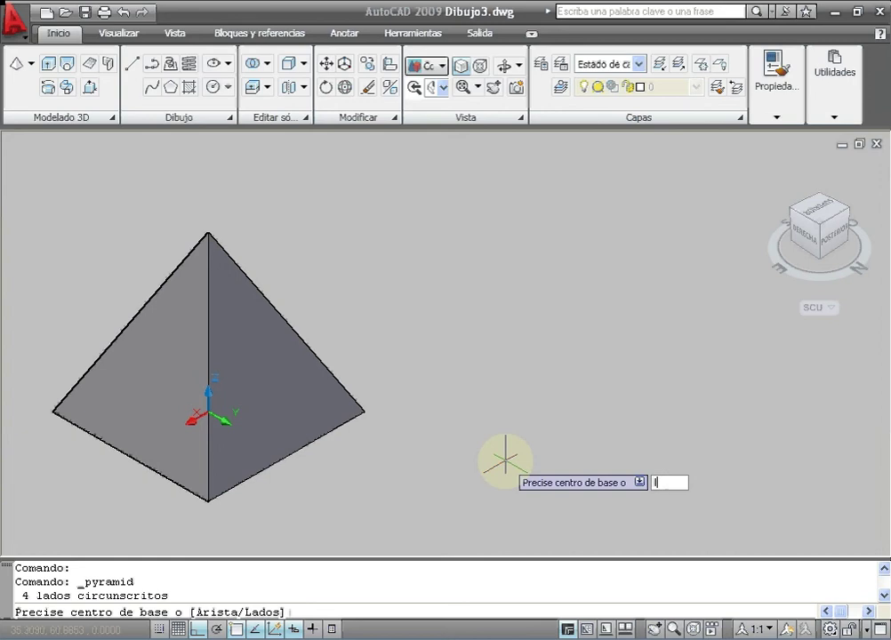
key("Return")
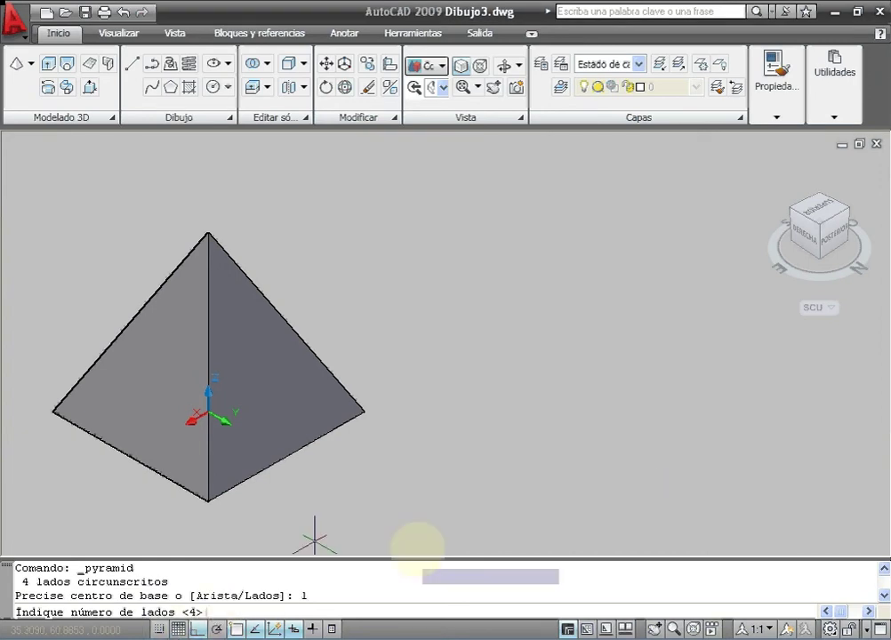
type("5")
key("Return")
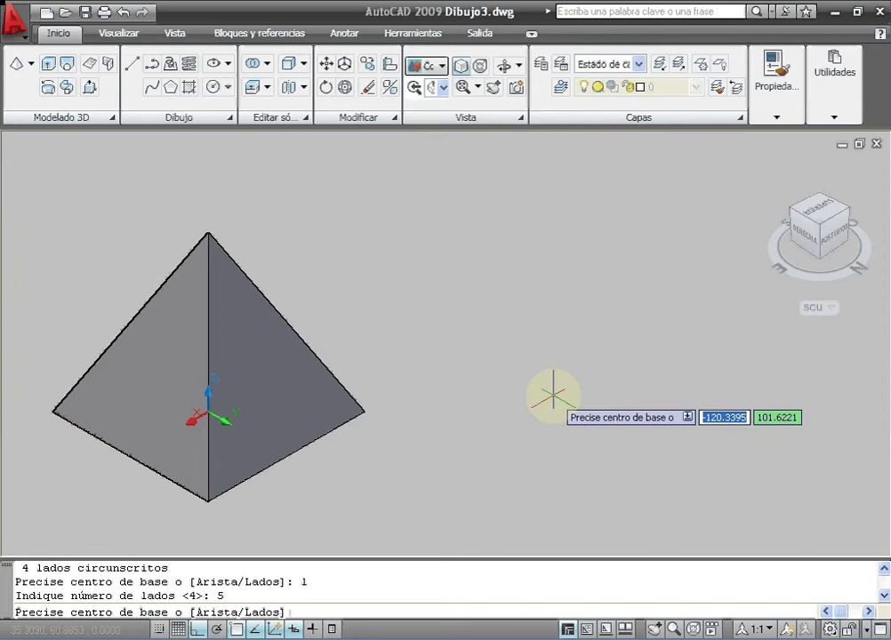
type("a")
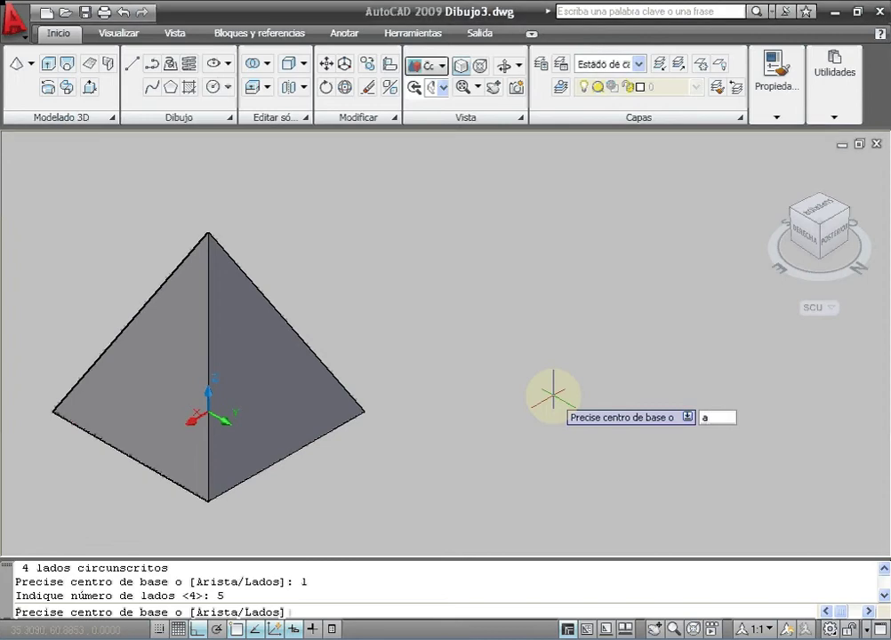
key("Return")
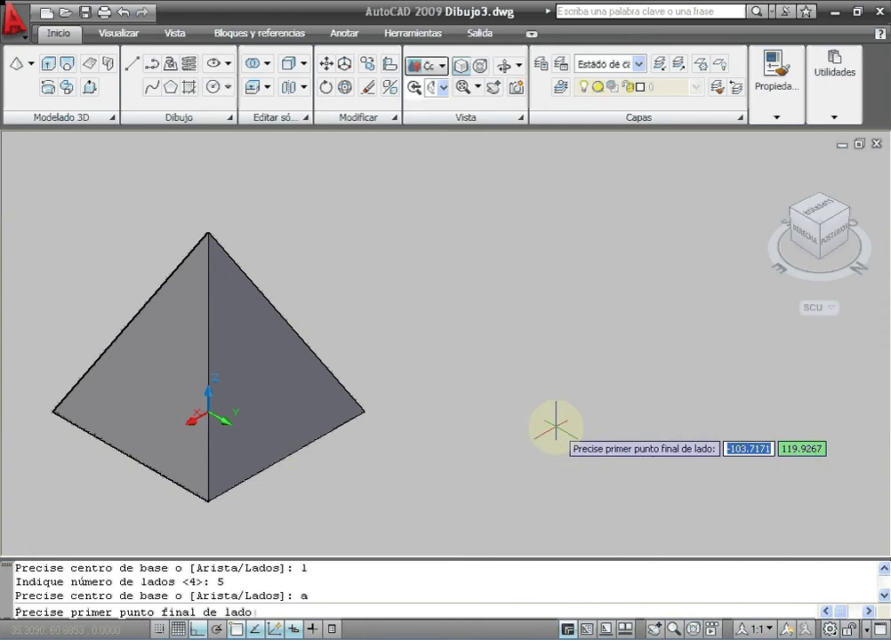
Place the pentagonal base beside the square pyramid with an edge length of 20
left_click(556, 428)
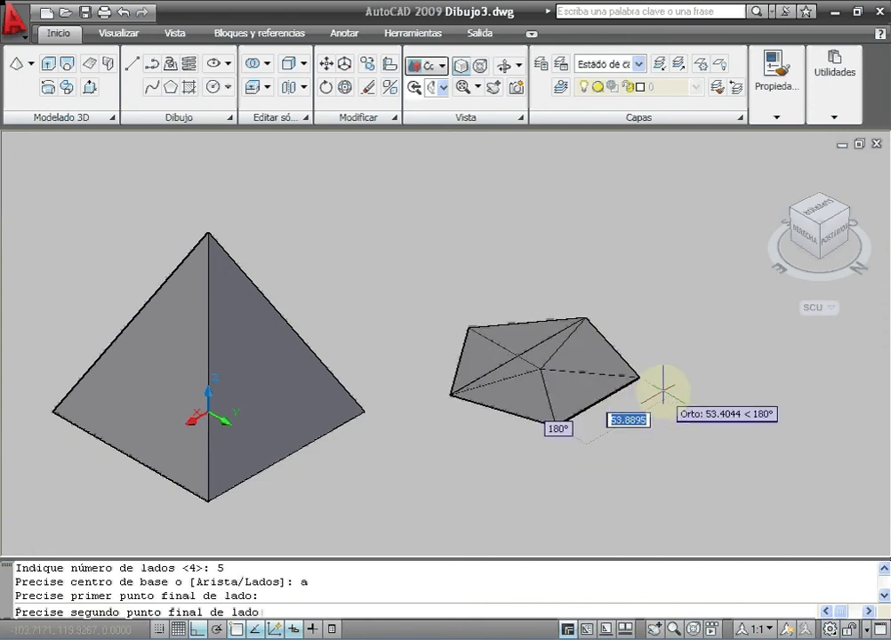
key("F8")
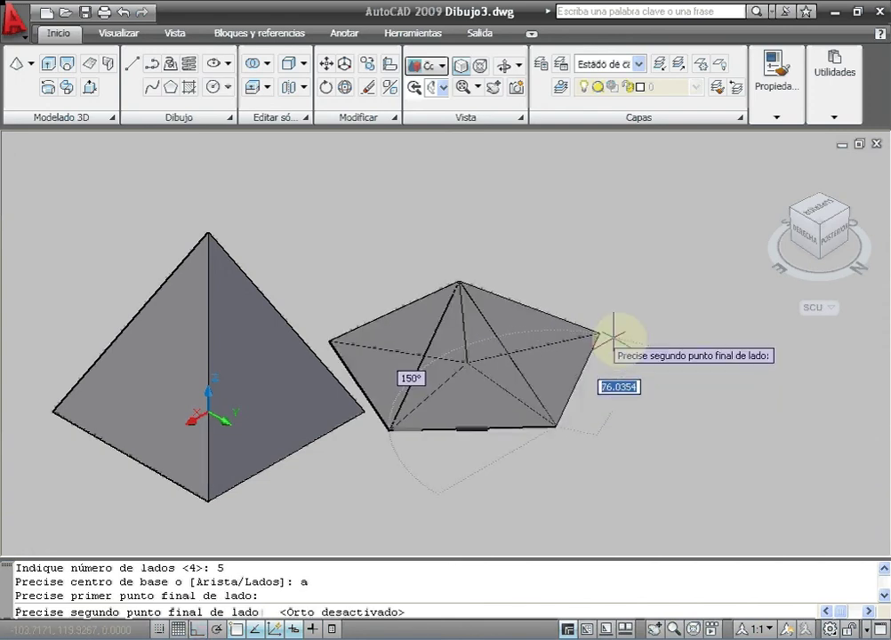
key("F8")
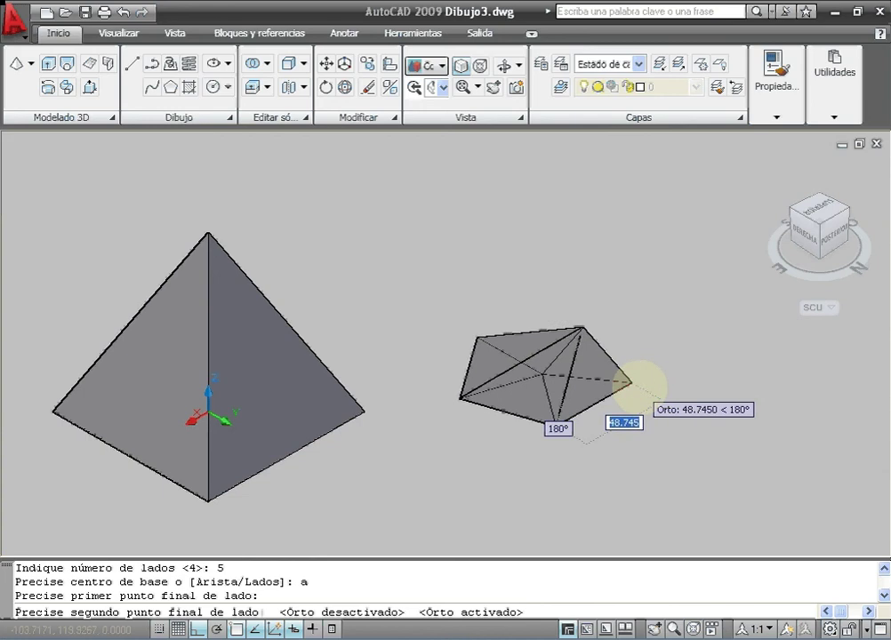
type("20")
key("Return")
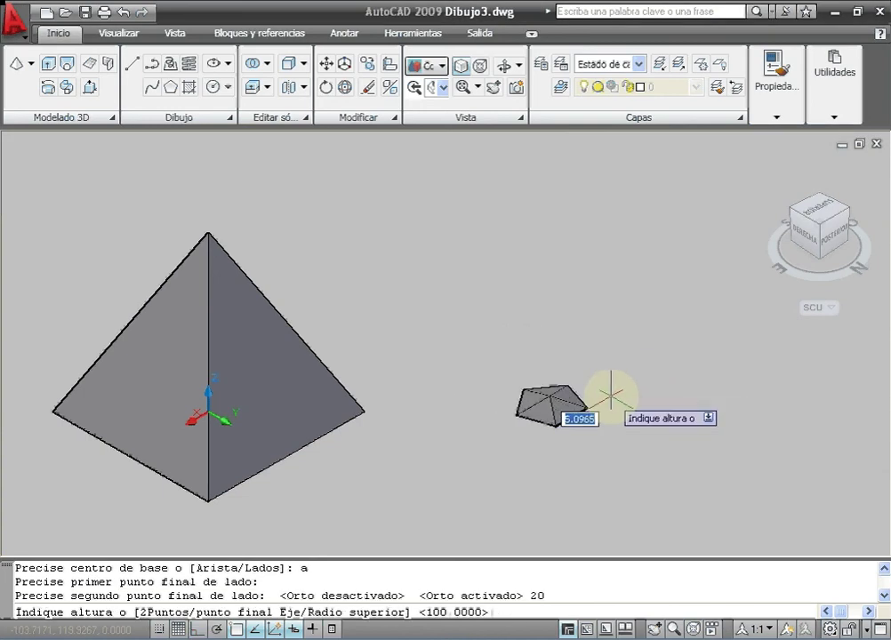
scroll(601, 398, "down", 5)
scroll(601, 429, "up", 5)
scroll(614, 411, "up", 4)
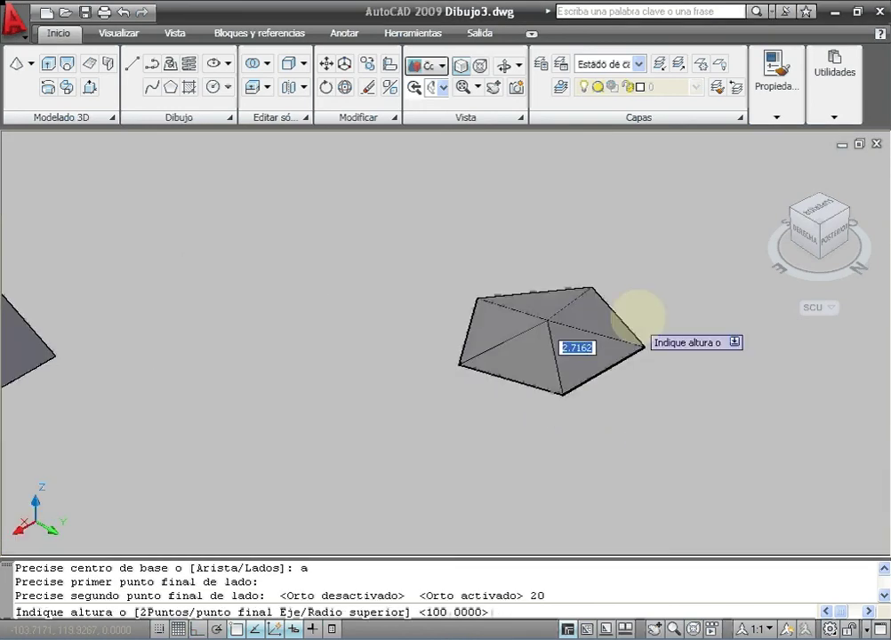
scroll(657, 237, "up", 3)
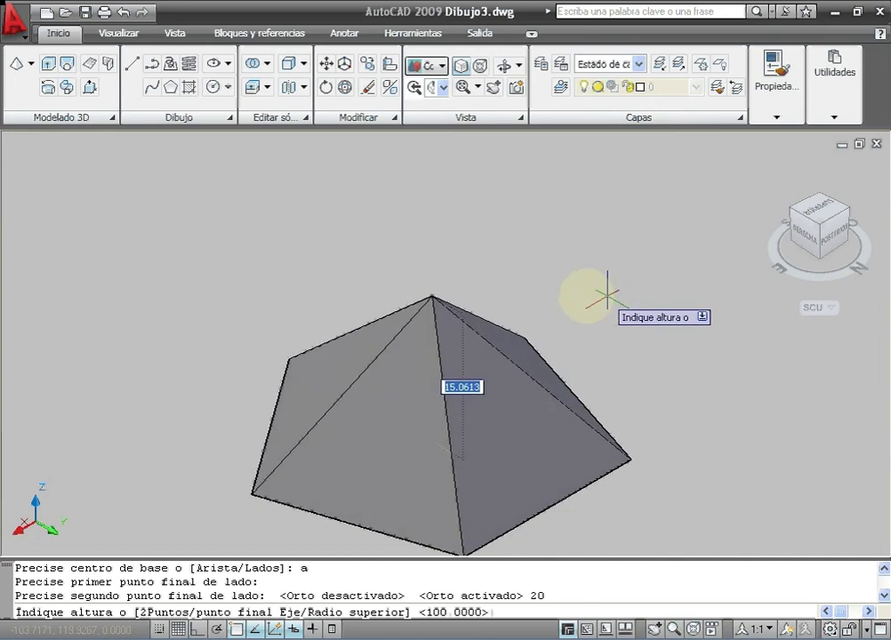
scroll(569, 297, "down", 2)
middle_click_drag(522, 308, 494, 322)
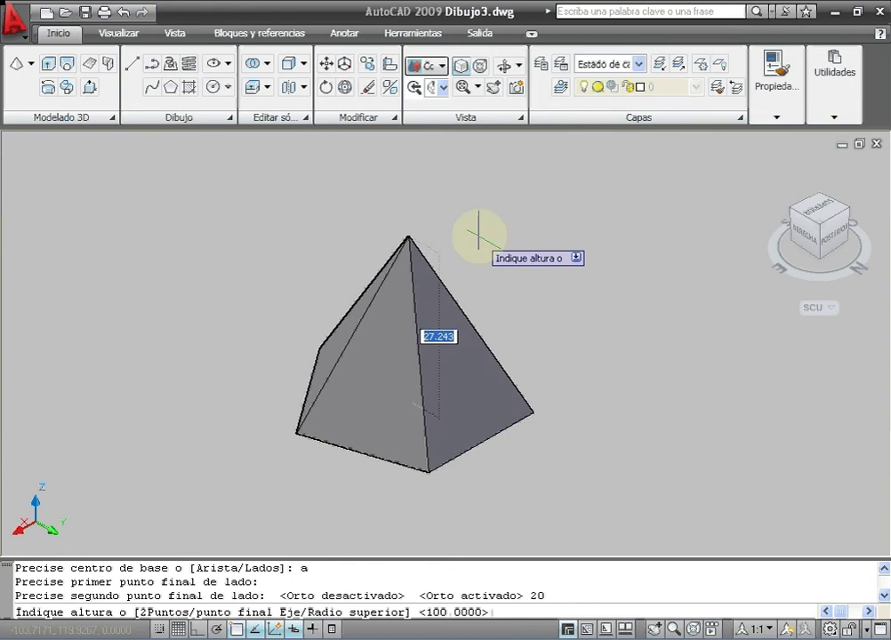
Give the pentagonal pyramid a height of 30 and zoom out to see both pyramids
type("30")
key("Return")
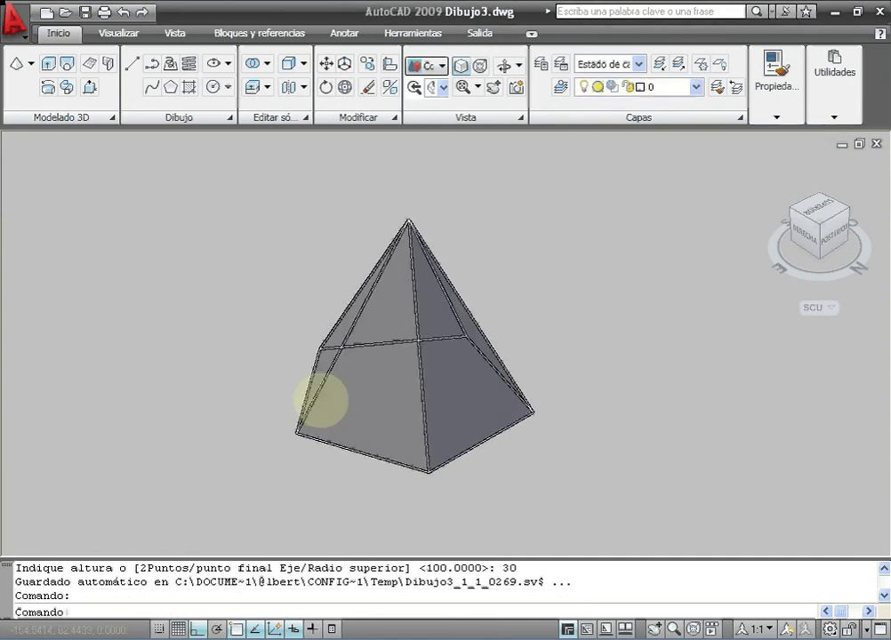
scroll(338, 404, "down", 3)
scroll(266, 414, "up", 2)
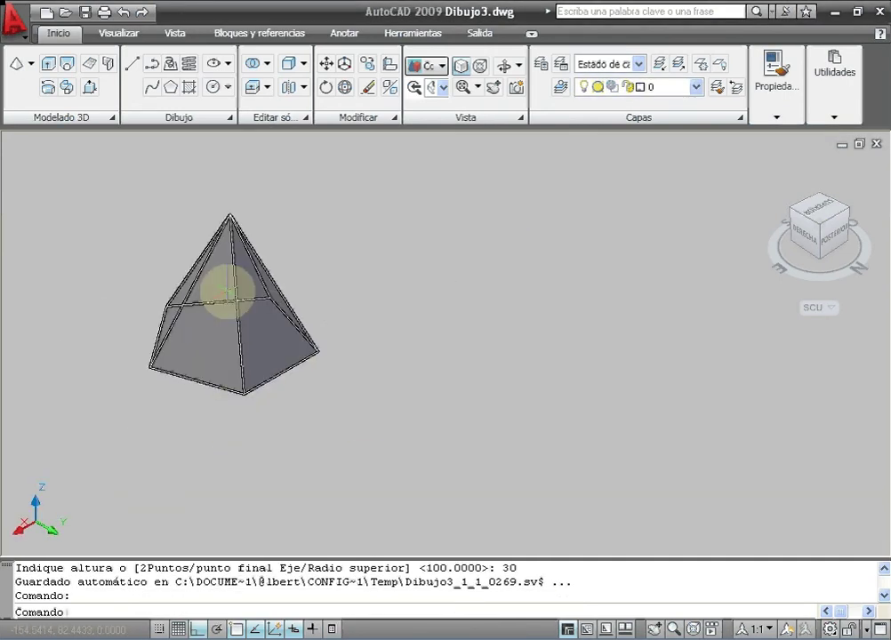
scroll(302, 356, "up", 3)
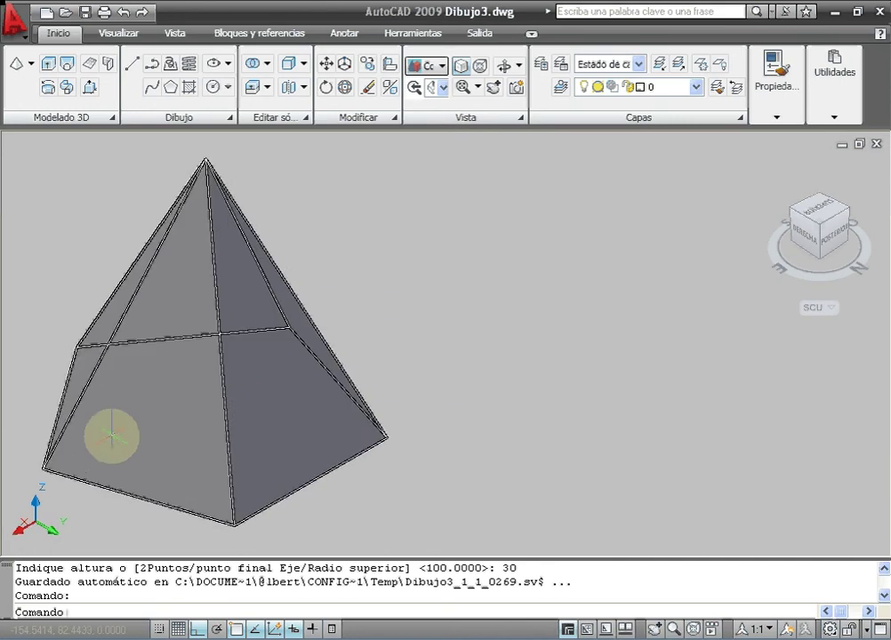
scroll(111, 436, "down", 2)
left_click_drag(87, 420, 582, 349)
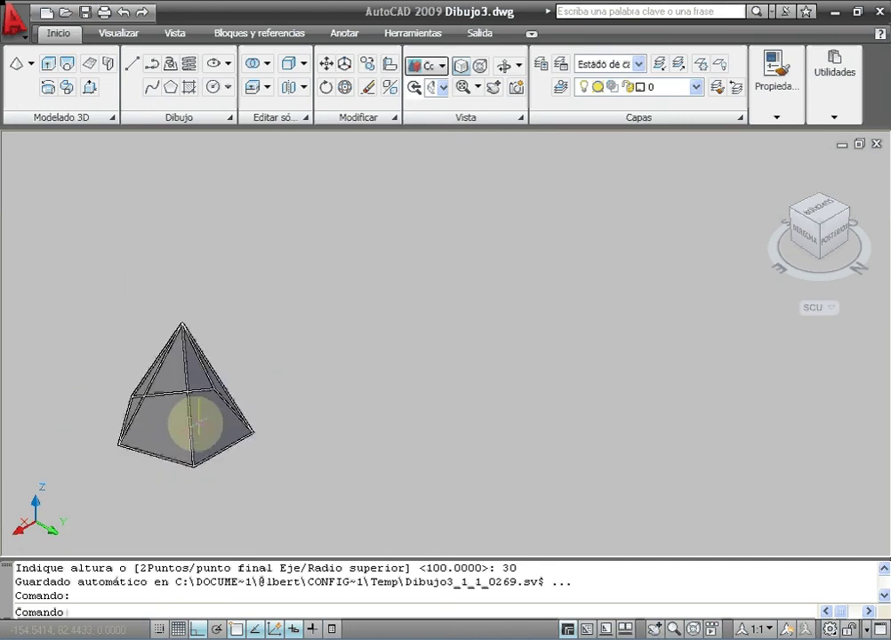
scroll(578, 348, "down", 2)
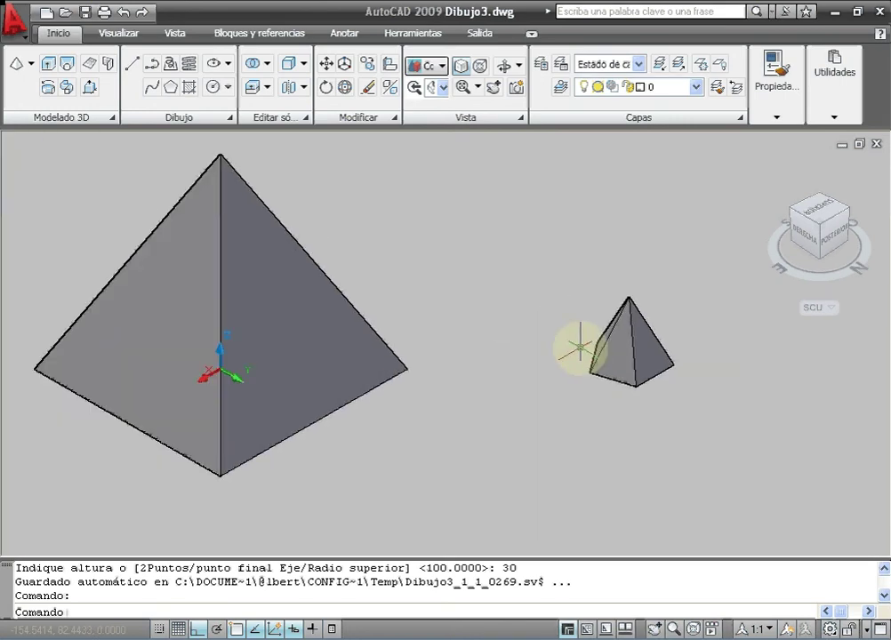
scroll(404, 406, "down", 2)
middle_click_drag(510, 445, 450, 457)
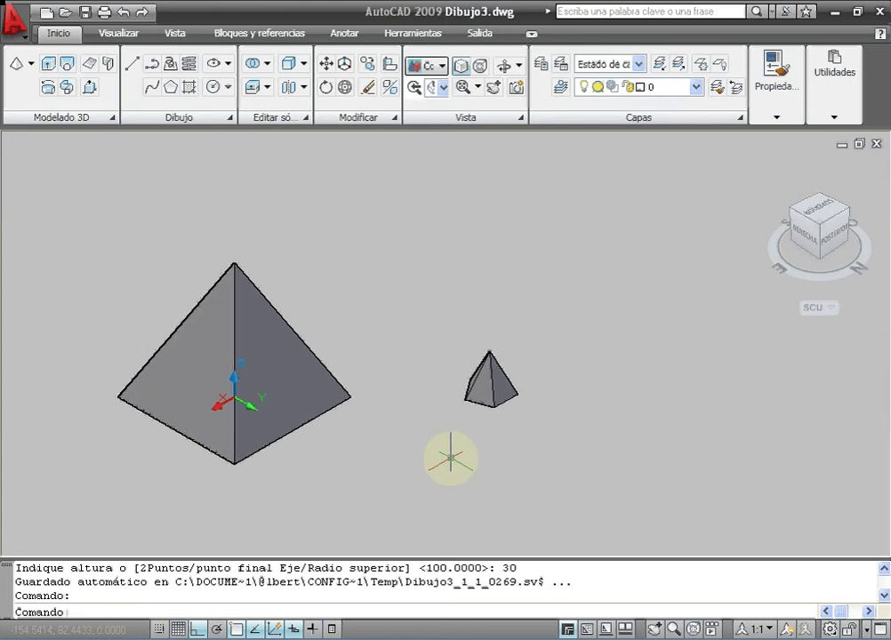
scroll(450, 457, "up", 2)
View the 'tronco piramide.JPG' reference in Firefox, then return to AutoCAD and pan left
left_click(219, 632)
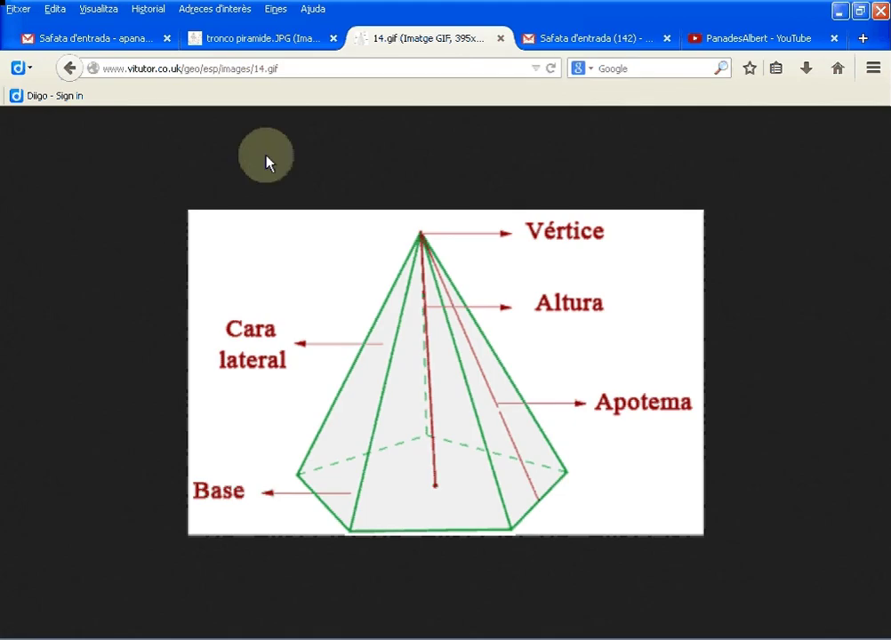
left_click(260, 39)
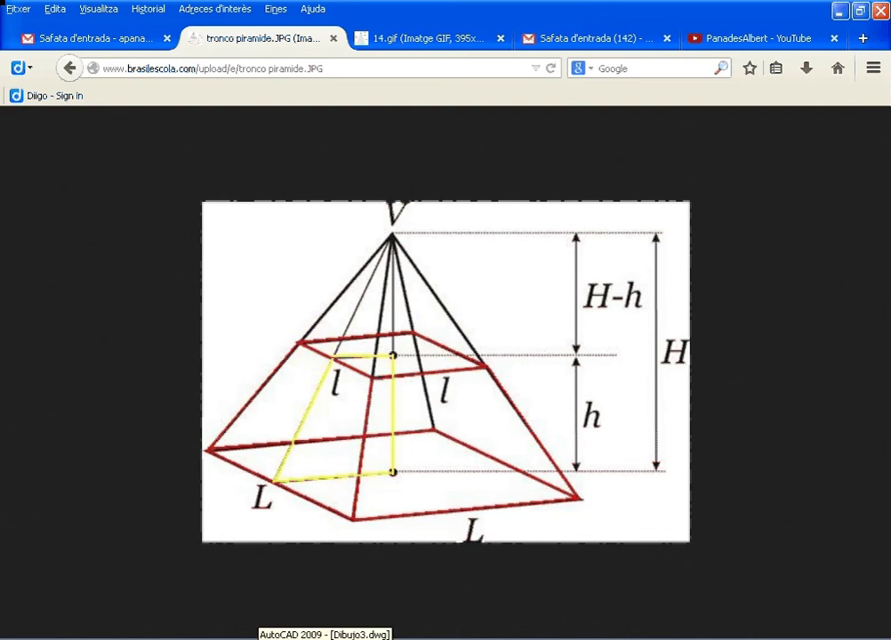
left_click(325, 635)
mouse_move(631, 442)
middle_mouse_down()
mouse_move(363, 514)
mouse_move(285, 458)
middle_mouse_up()
middle_click_drag(420, 428, 410, 424)
Start a Pirámide from the 3D Modelling list with a six-sided base
middle_click_drag(295, 404, 270, 406)
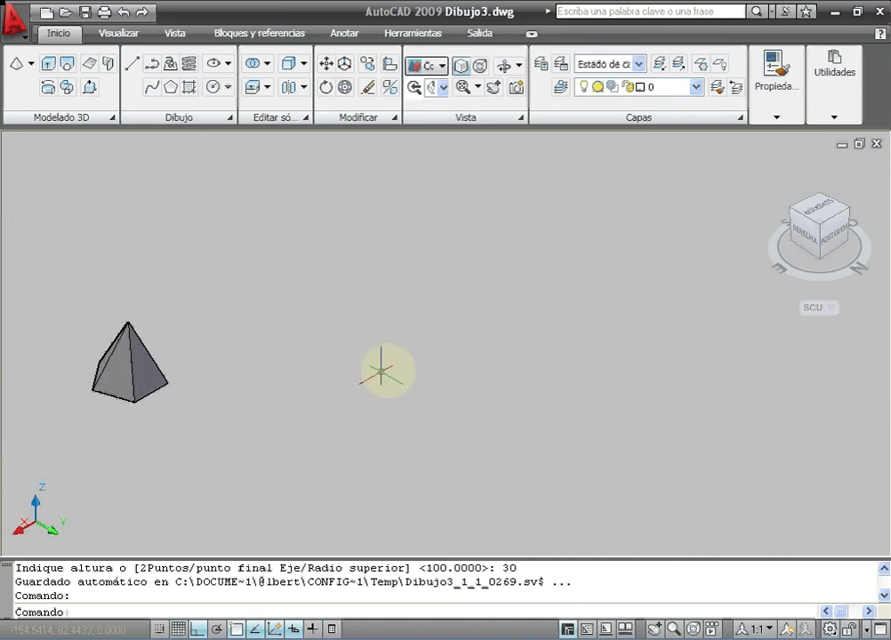
middle_click_drag(378, 370, 258, 356)
middle_click_drag(449, 380, 504, 392)
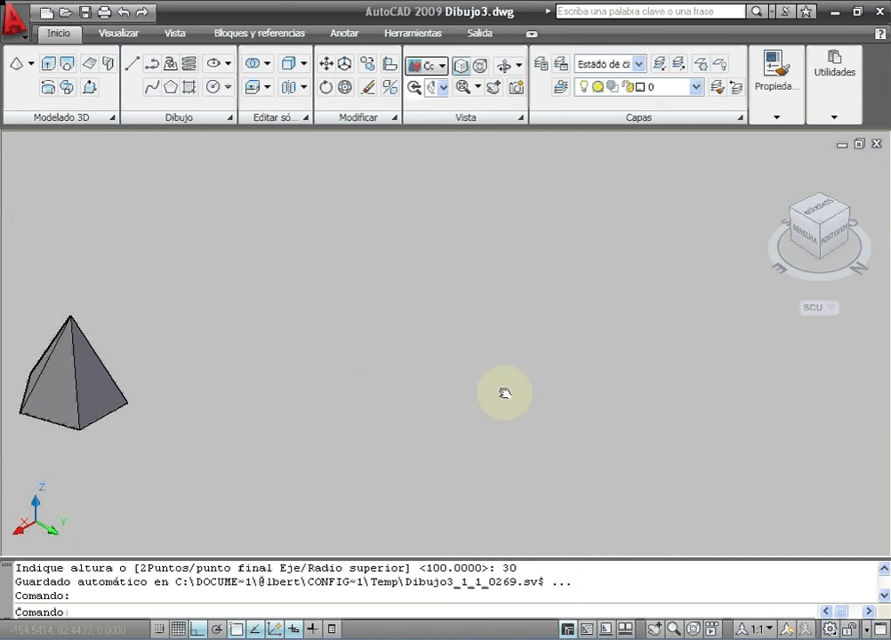
left_click(32, 64)
left_click(69, 229)
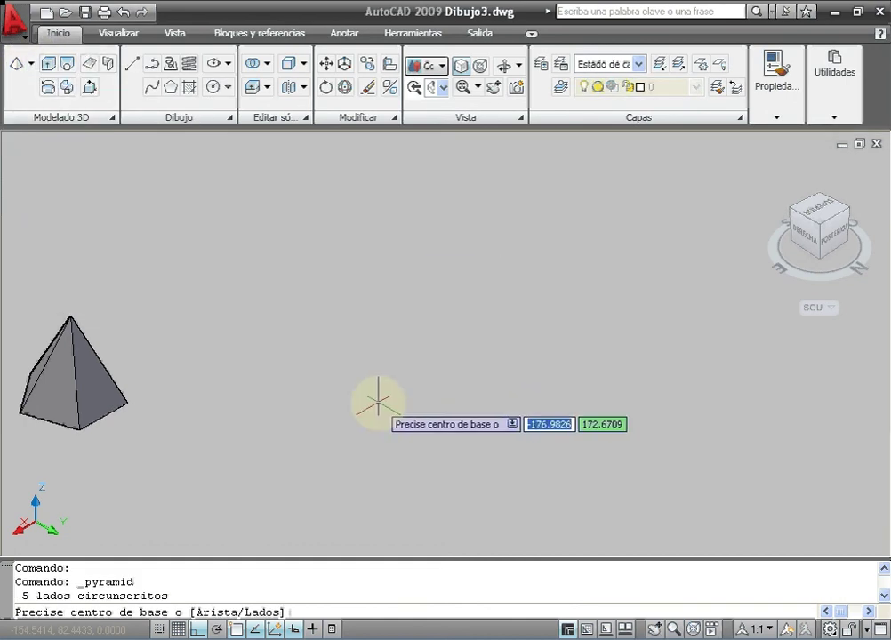
type("l")
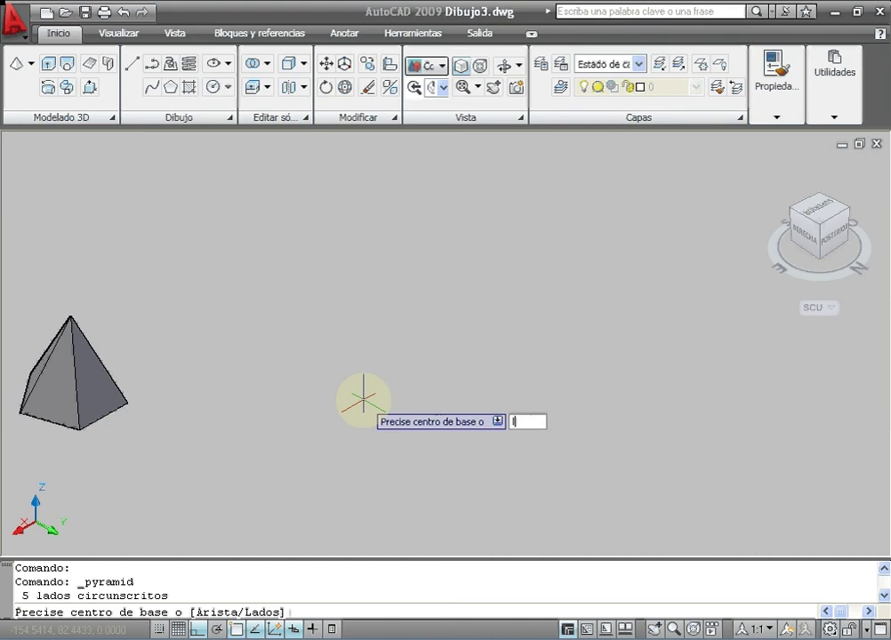
key("Return")
type("6")
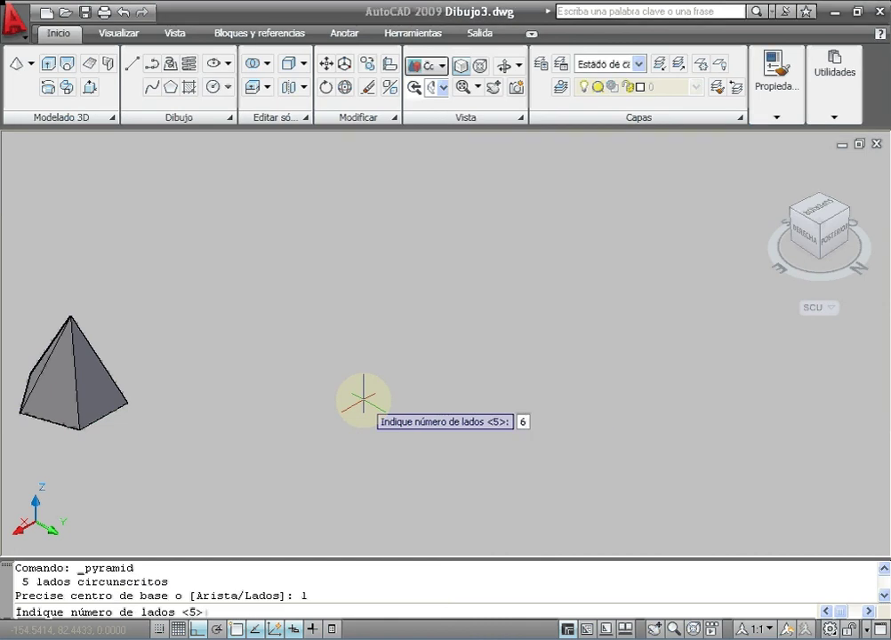
key("Return")
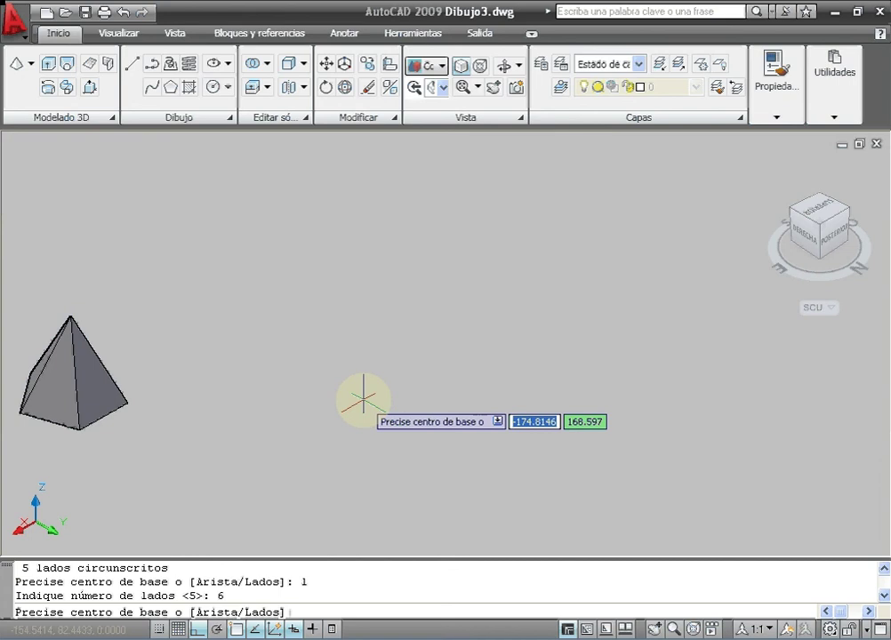
Define the hexagonal base by an edge 30 long
type("a")
key("Return")
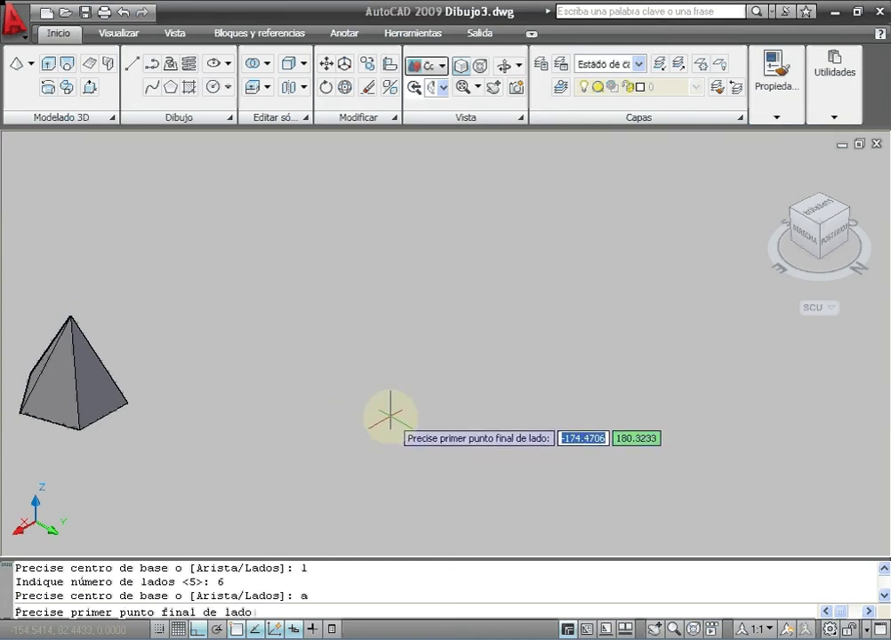
left_click(435, 395)
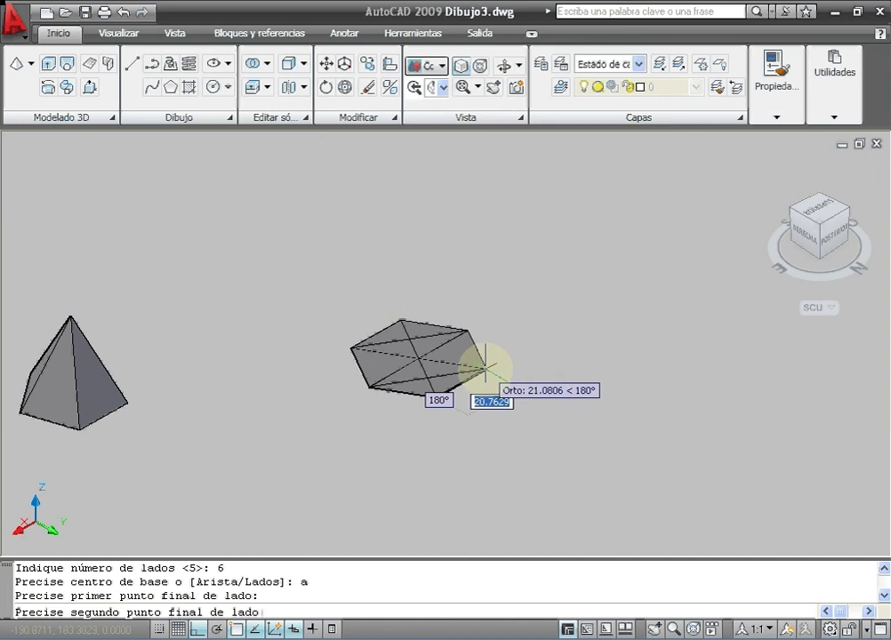
type("30")
key("Return")
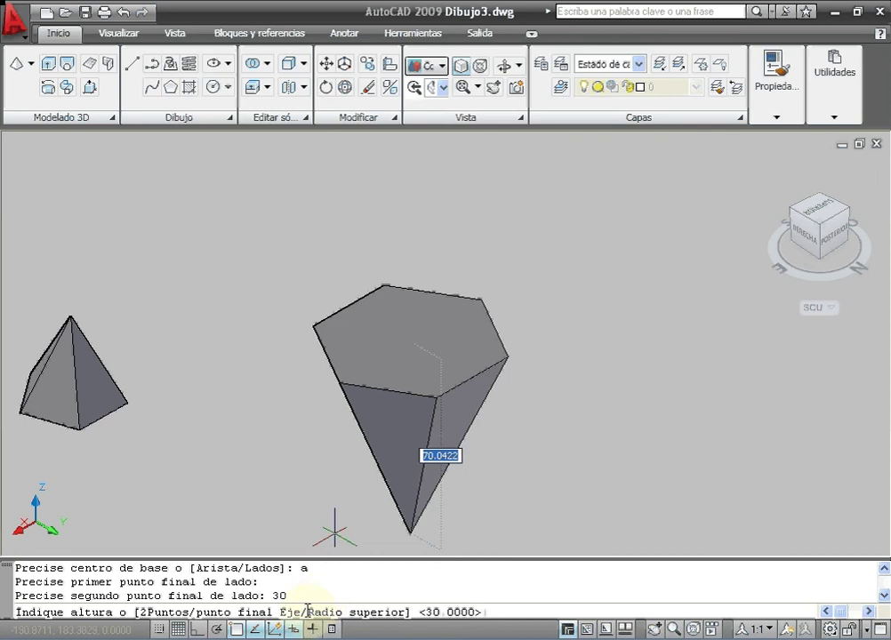
Set the hexagonal pyramid's top radius to 40
type("r")
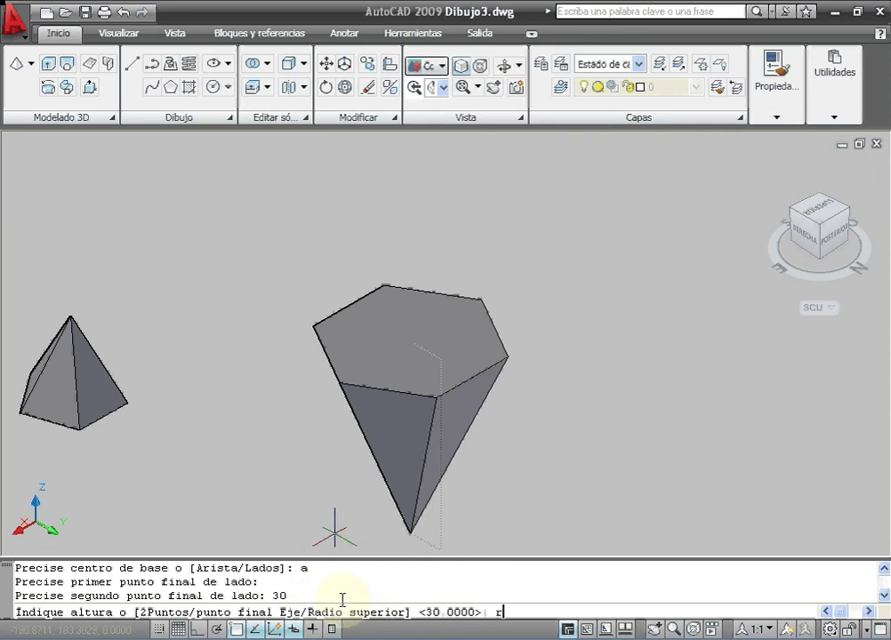
key("Return")
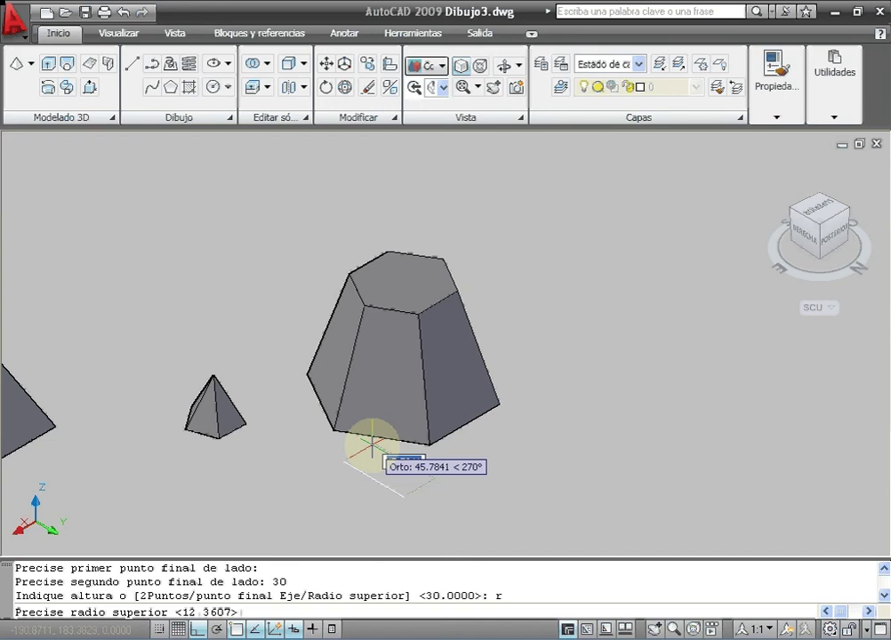
type("40")
key("Return")
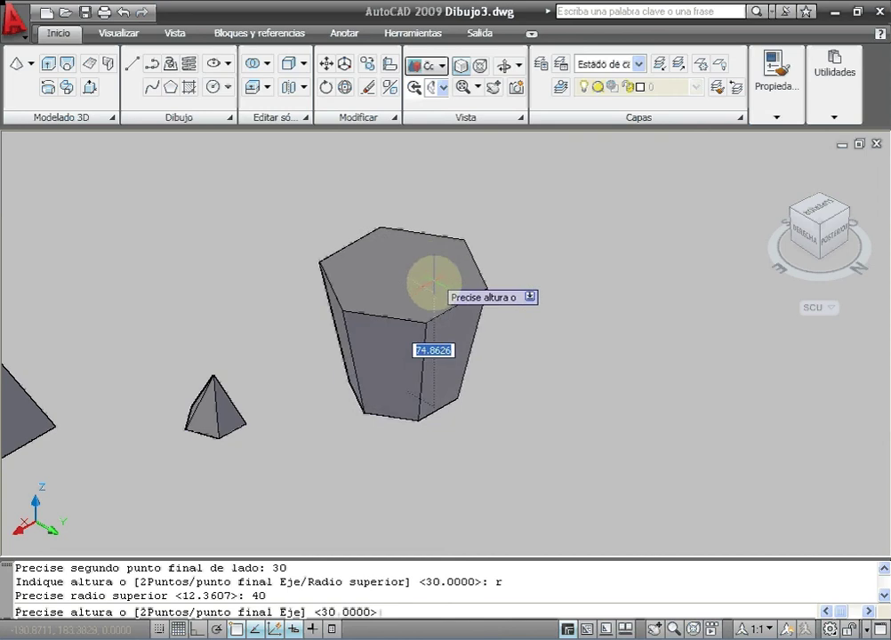
scroll(368, 498, "down", 2)
scroll(366, 508, "down", 2)
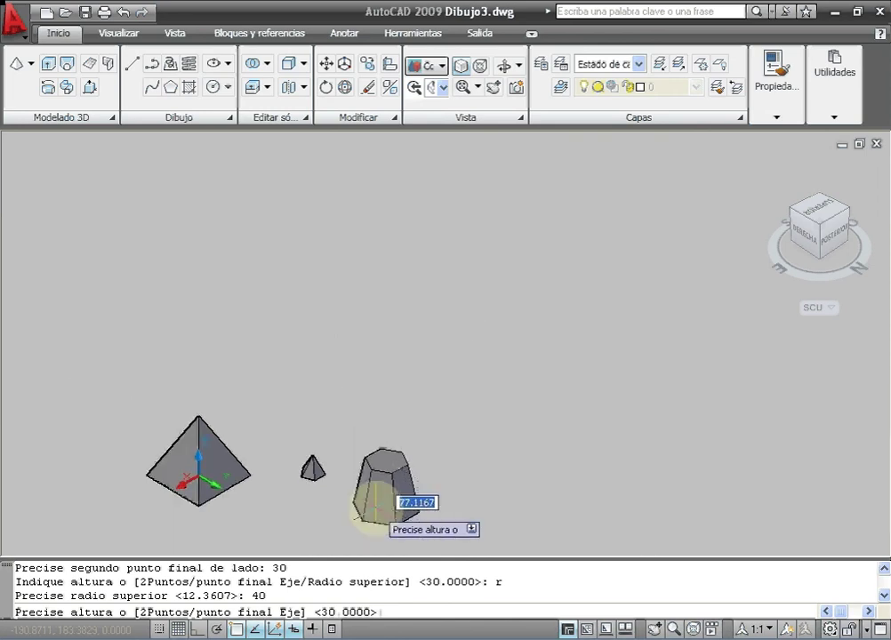
scroll(374, 507, "up", 3)
scroll(377, 494, "up", 2)
middle_click_drag(378, 478, 357, 398)
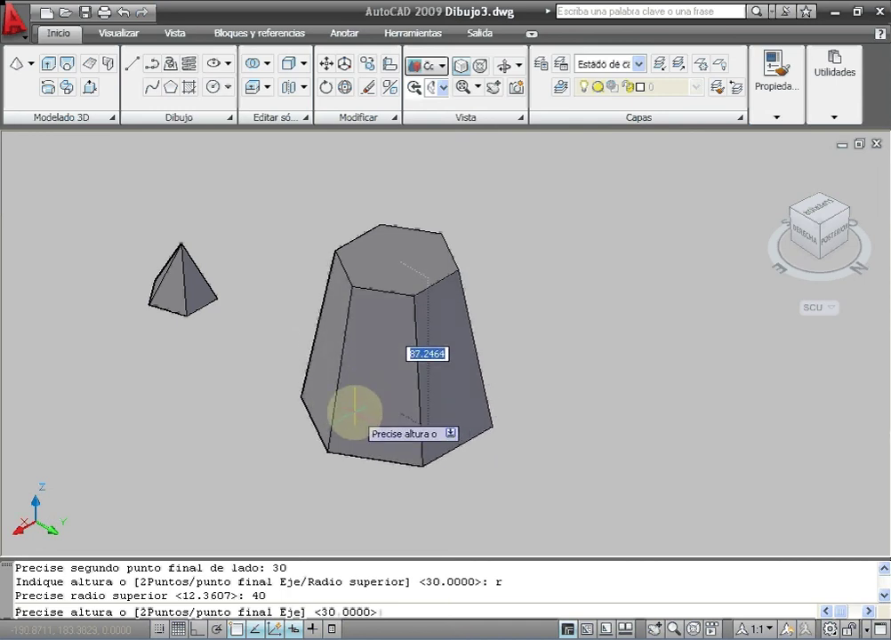
Give the frustum a height of 50 and frame it beside the small pyramid
type("50")
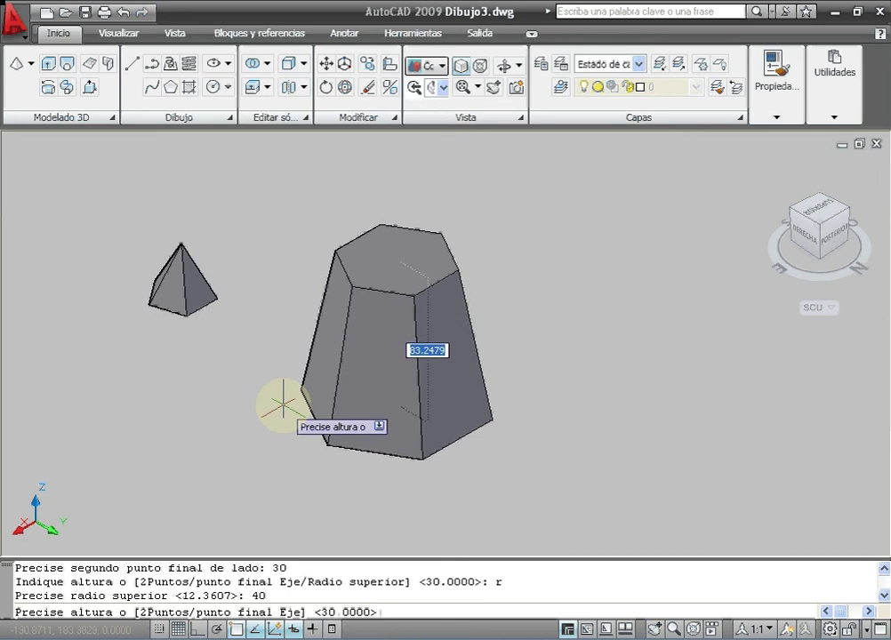
key("Return")
scroll(284, 404, "down", 5)
scroll(388, 334, "up", 3)
scroll(396, 374, "up", 3)
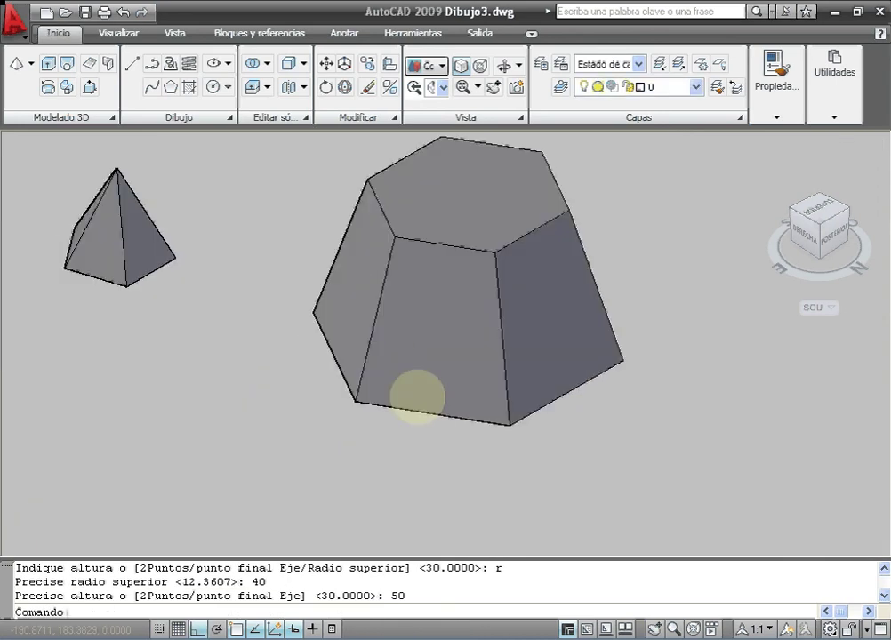
scroll(382, 418, "up", 3)
scroll(254, 470, "down", 2)
scroll(251, 472, "down", 2)
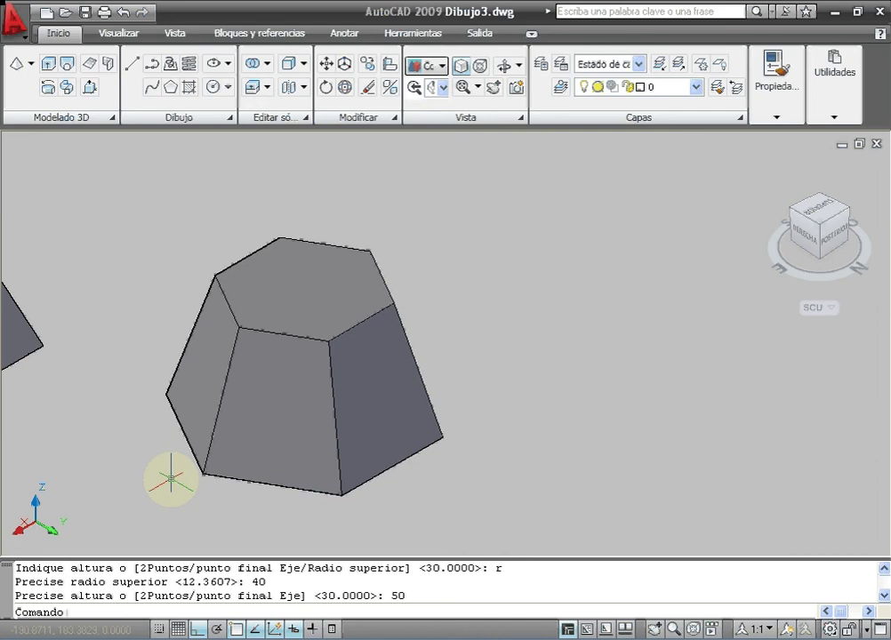
mouse_move(145, 469)
middle_mouse_down()
mouse_move(289, 449)
mouse_move(319, 462)
middle_mouse_up()
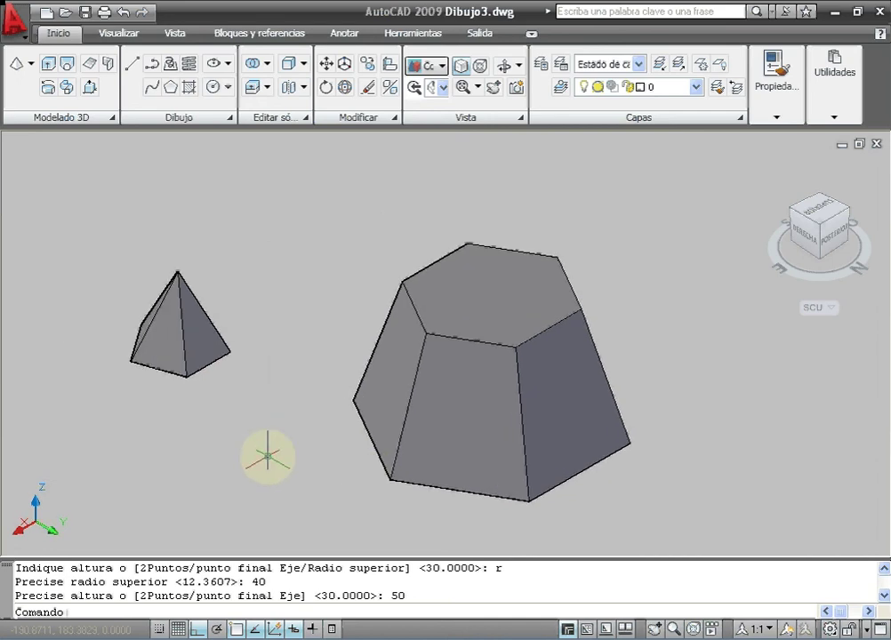